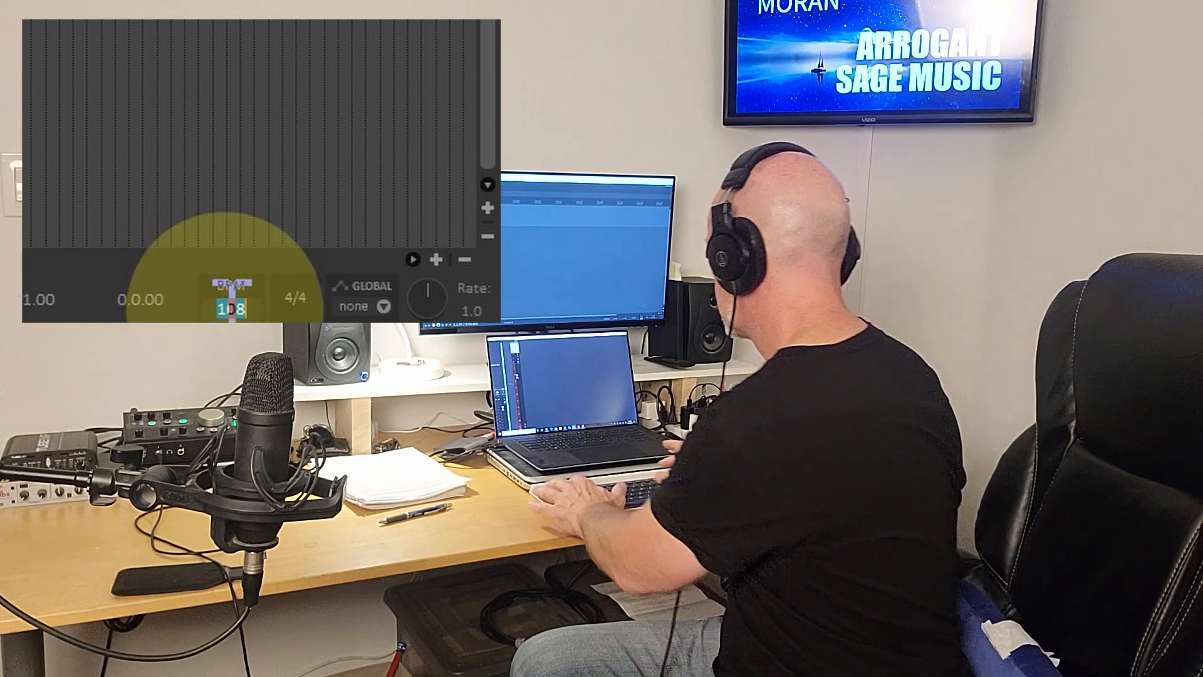
- Set the project tempo to 105 BPM
text(105)
key(Return)
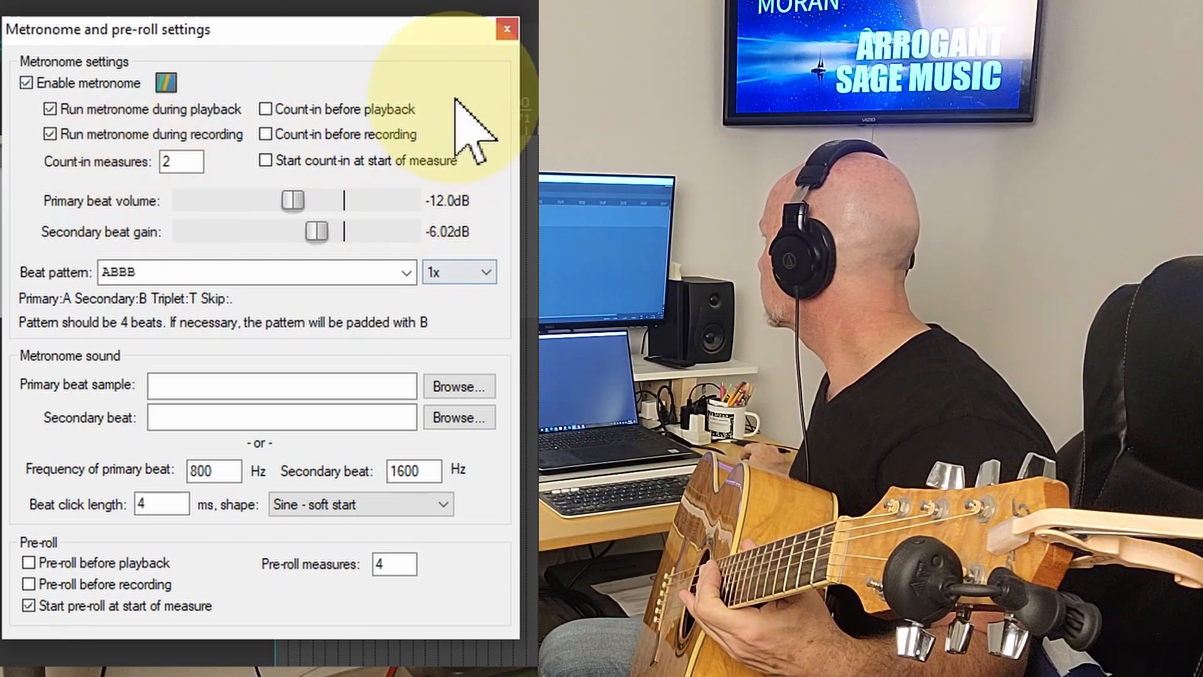
- Try out the pre-roll options for playback and recording in the metronome settings
click(28, 584)
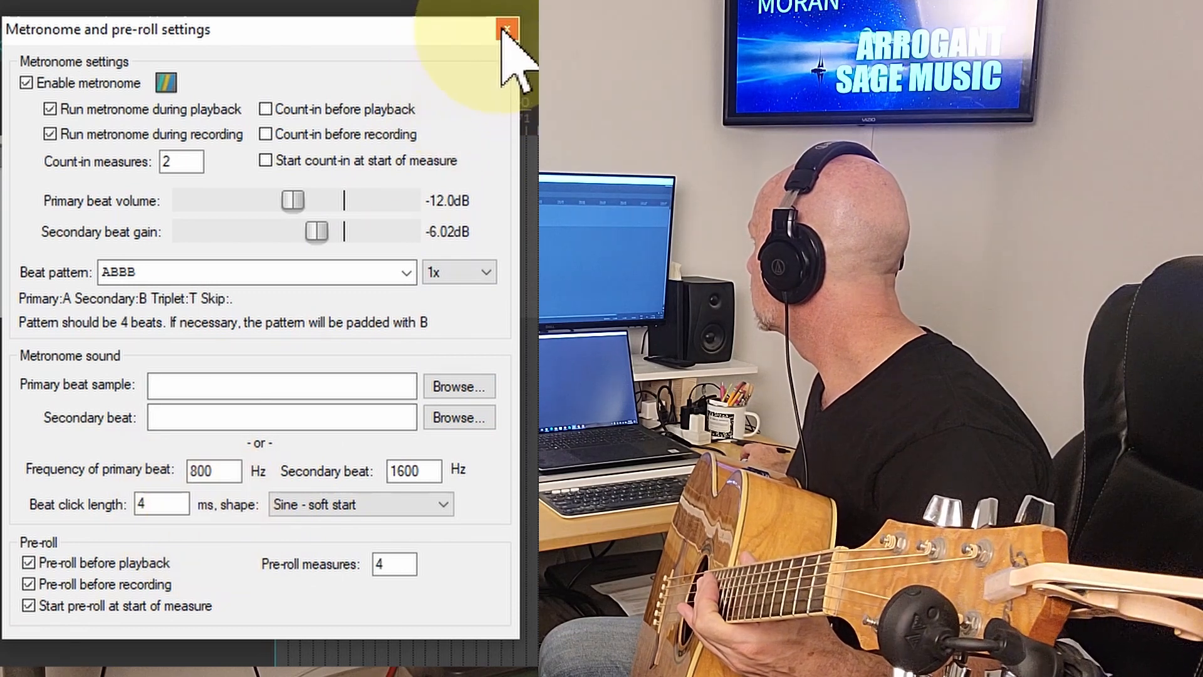
click(29, 562)
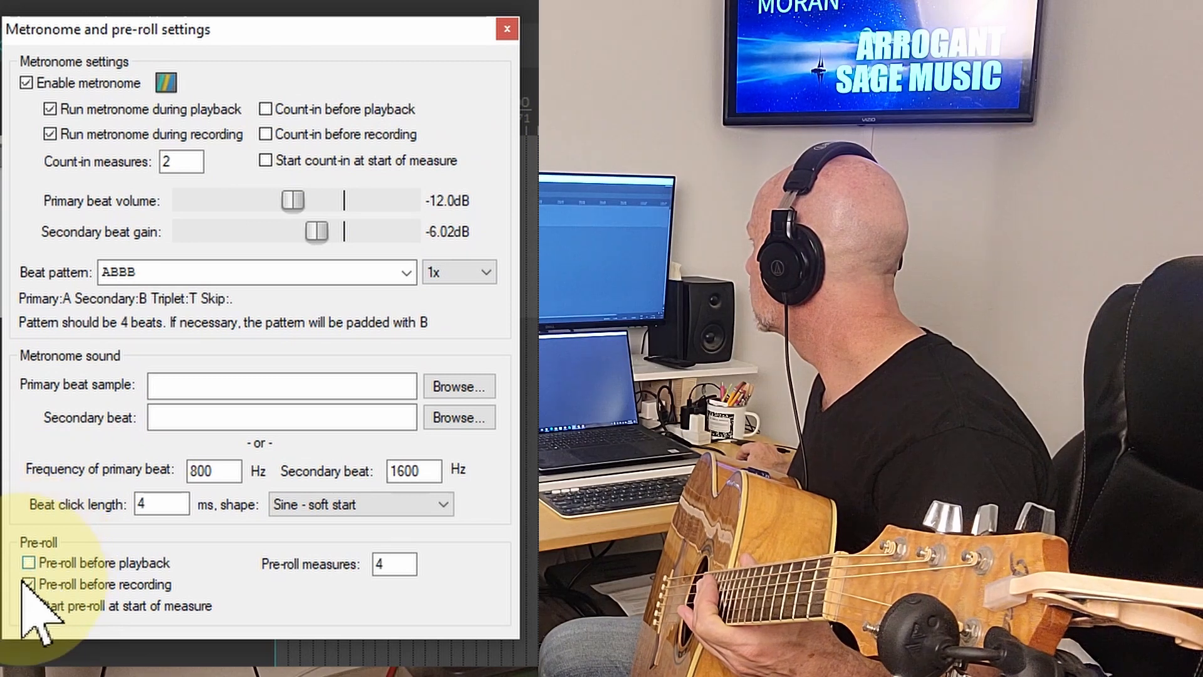
click(29, 583)
click(508, 30)
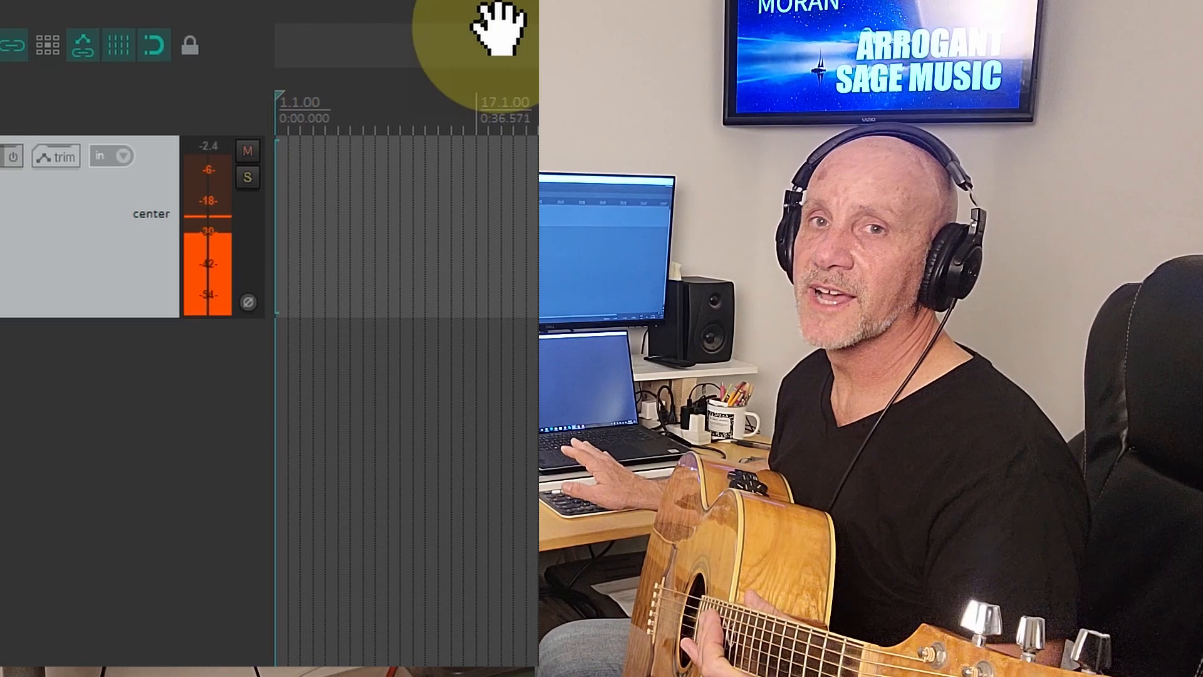
- Record a short test take on the armed track and undo it
key(ctrl+r)
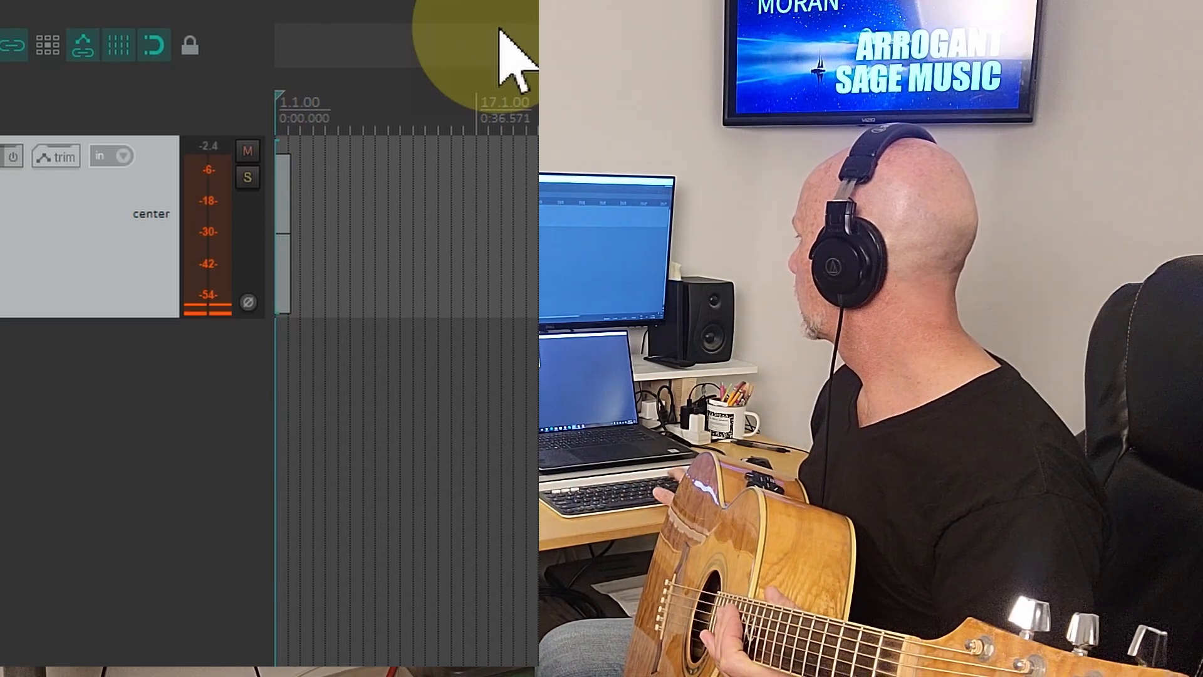
key(ctrl+z)
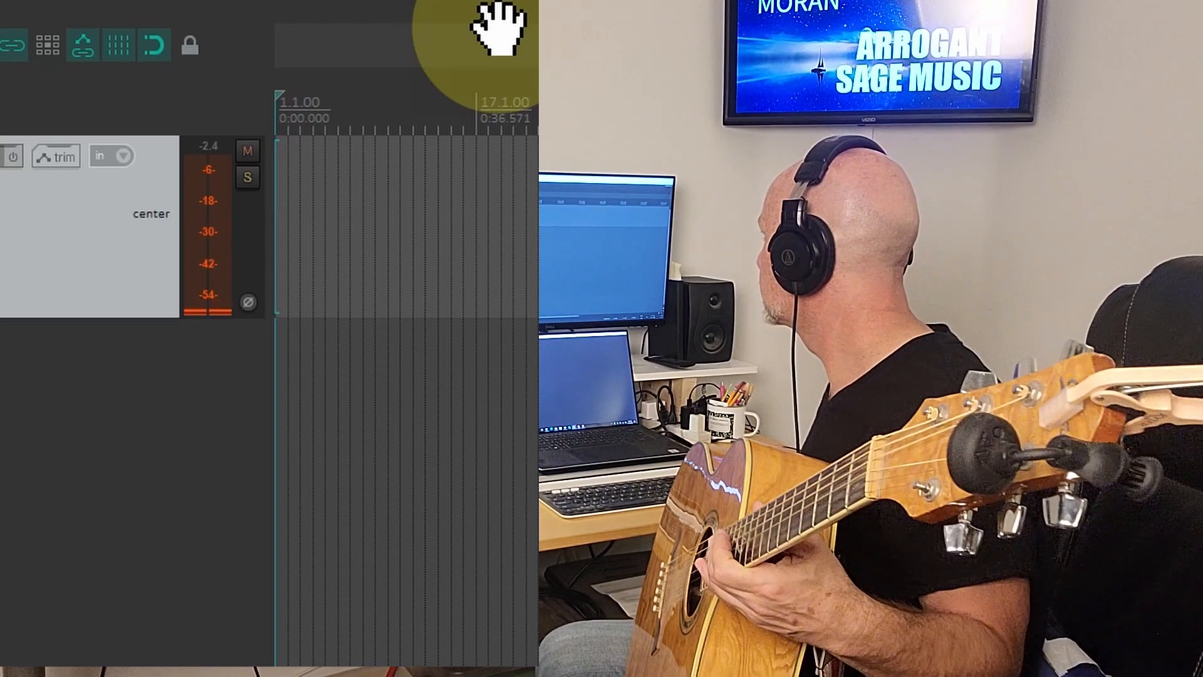
- Raise the metronome's primary beat volume to about +0.54 dB and its secondary beat gain to about -1.60 dB
right_click(0, 45)
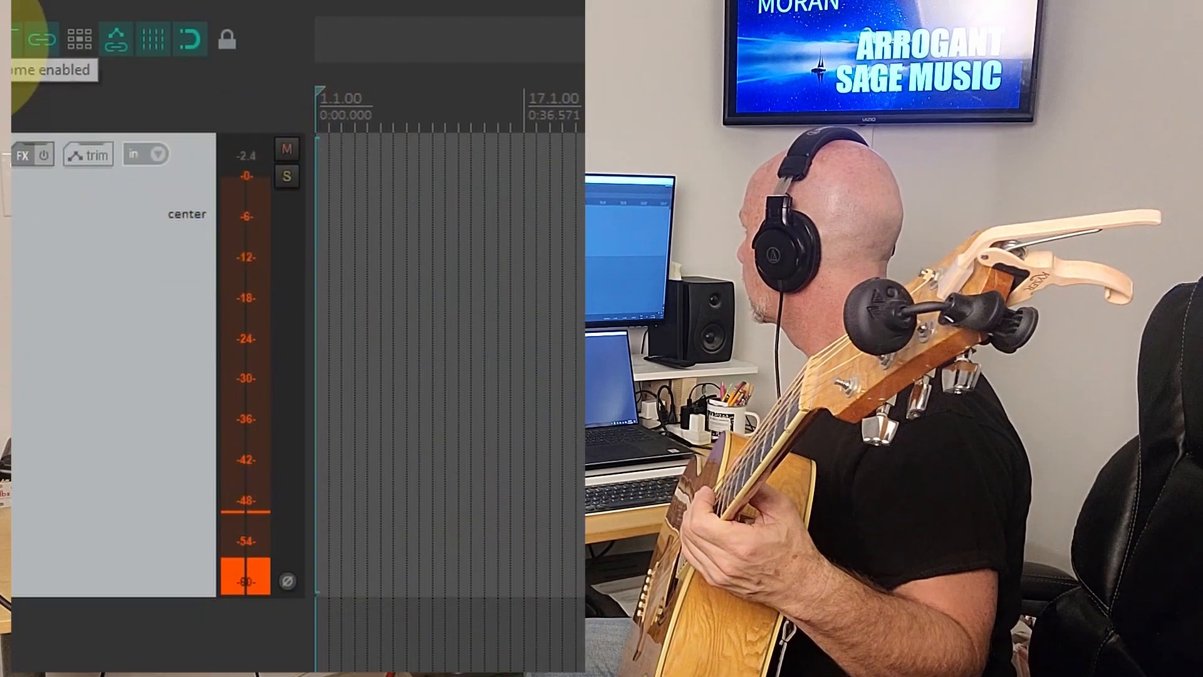
right_click(16, 39)
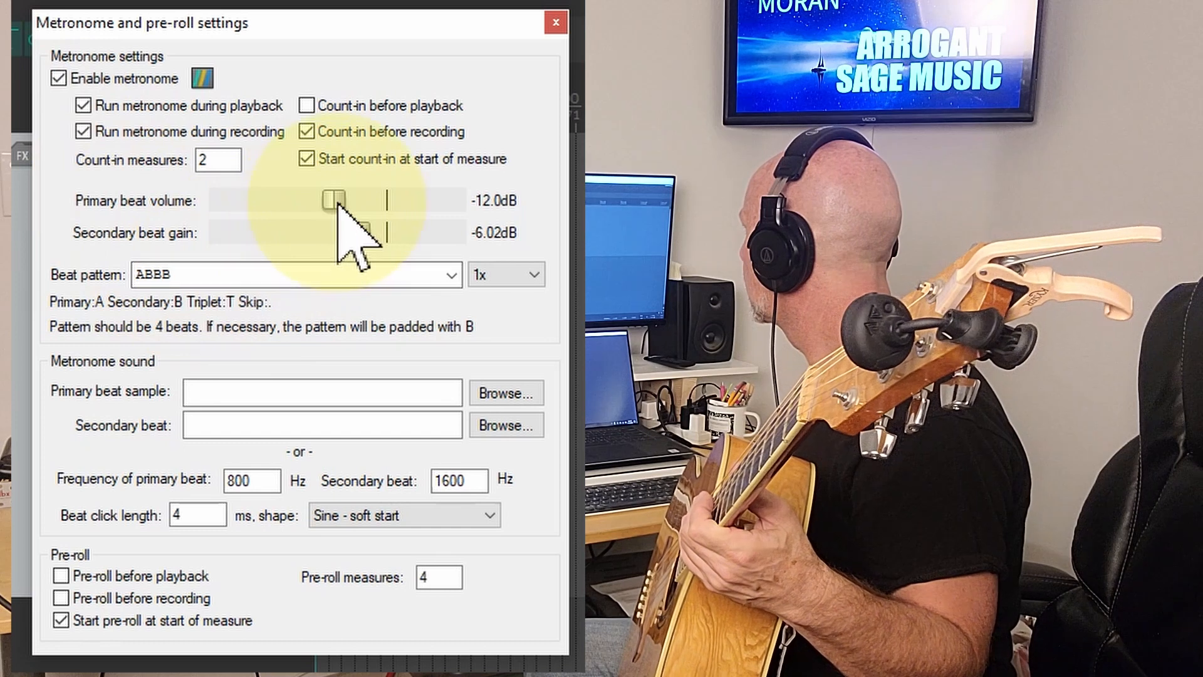
drag(341, 201, 380, 231)
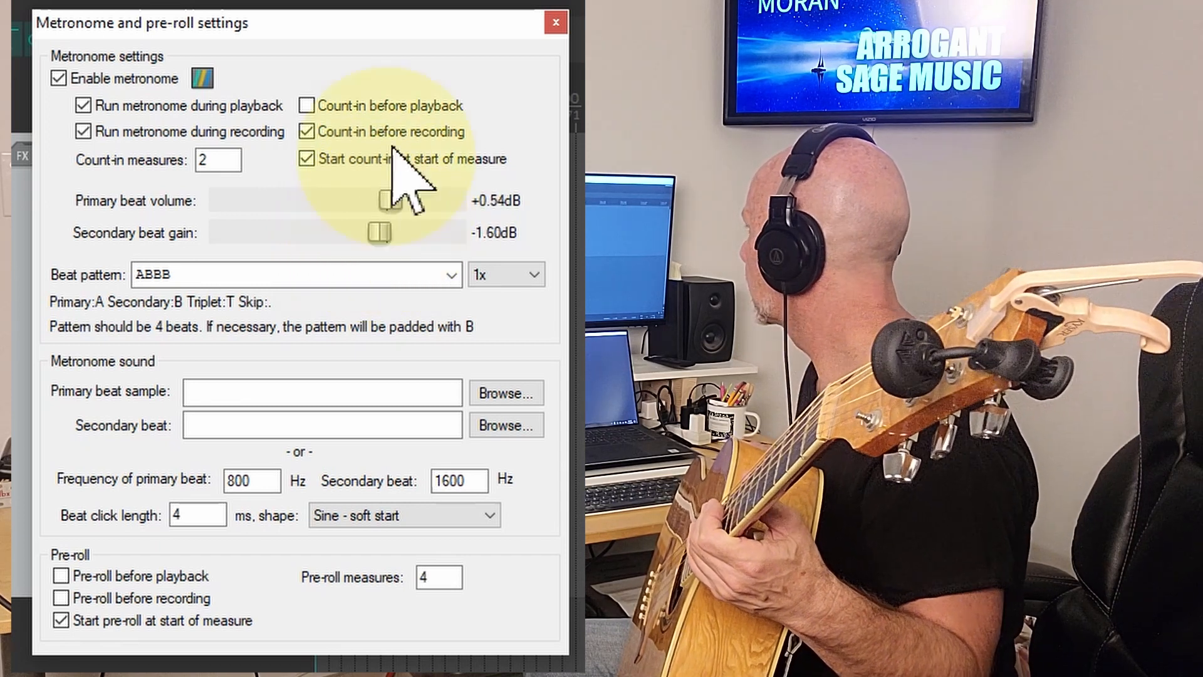
click(556, 23)
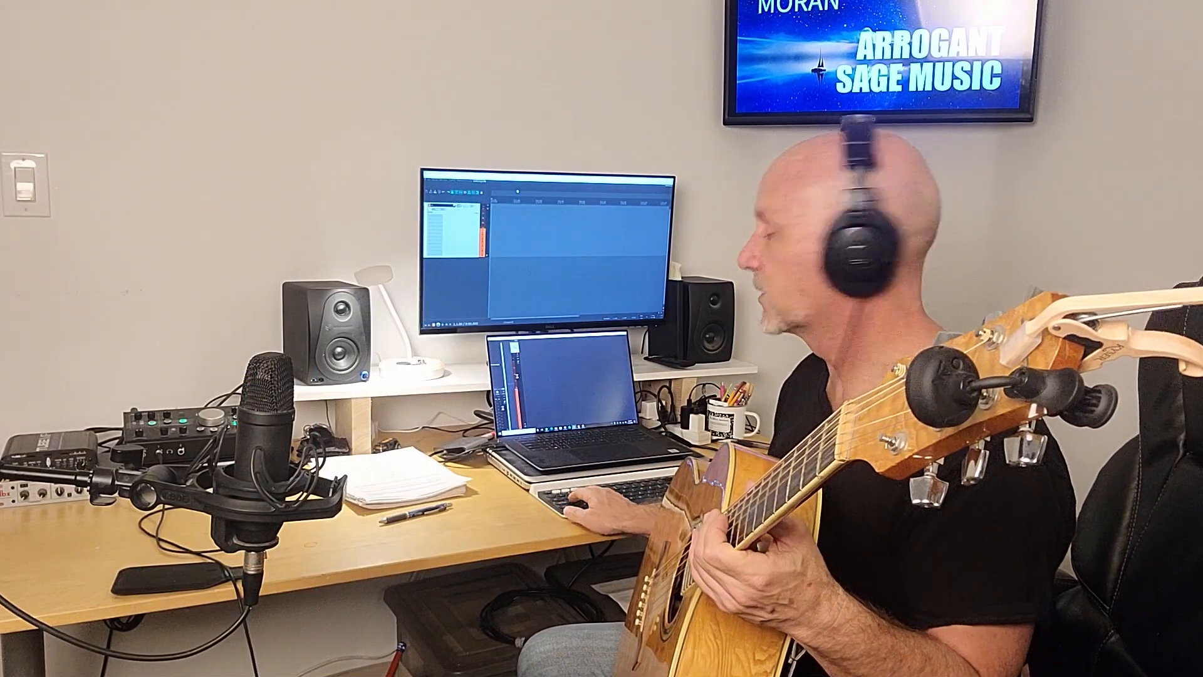
- Record the scratch take on the armed track and check the metronome settings
key(ctrl+r)
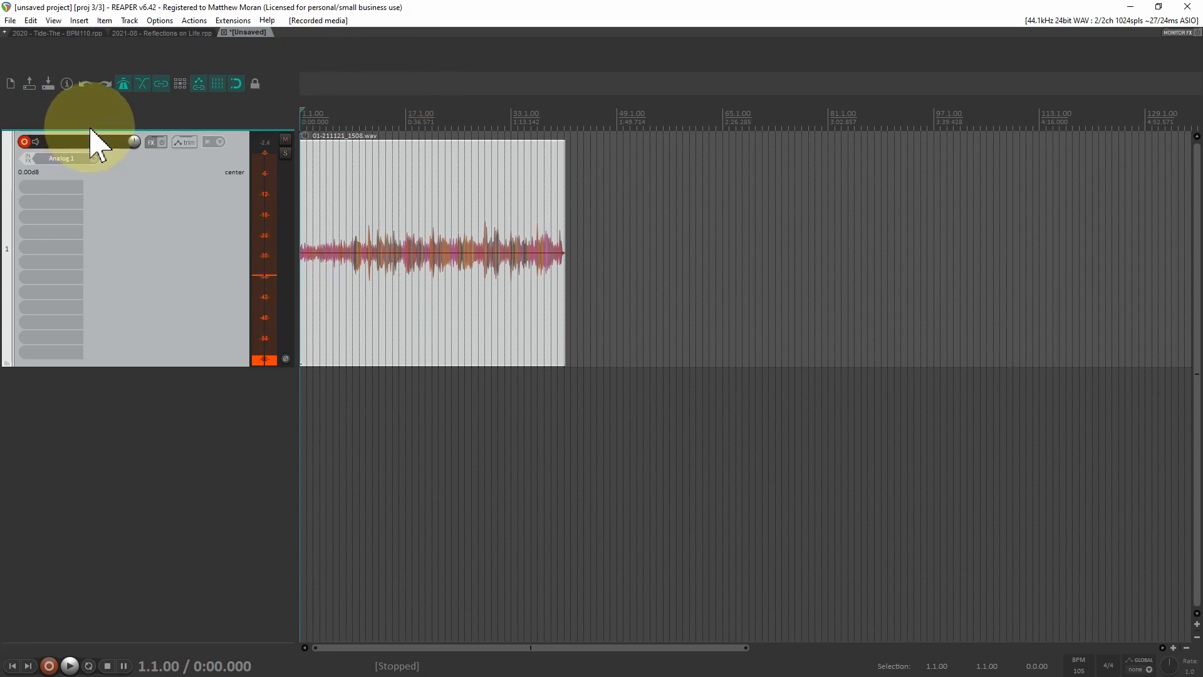
right_click(126, 87)
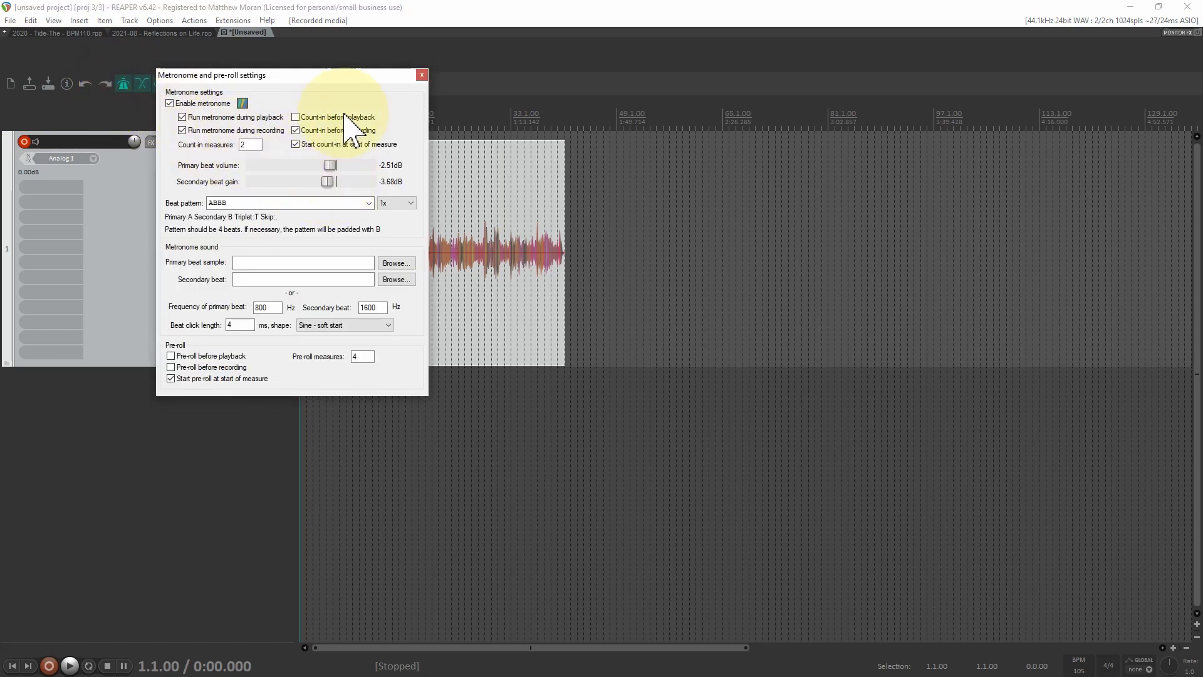
click(422, 75)
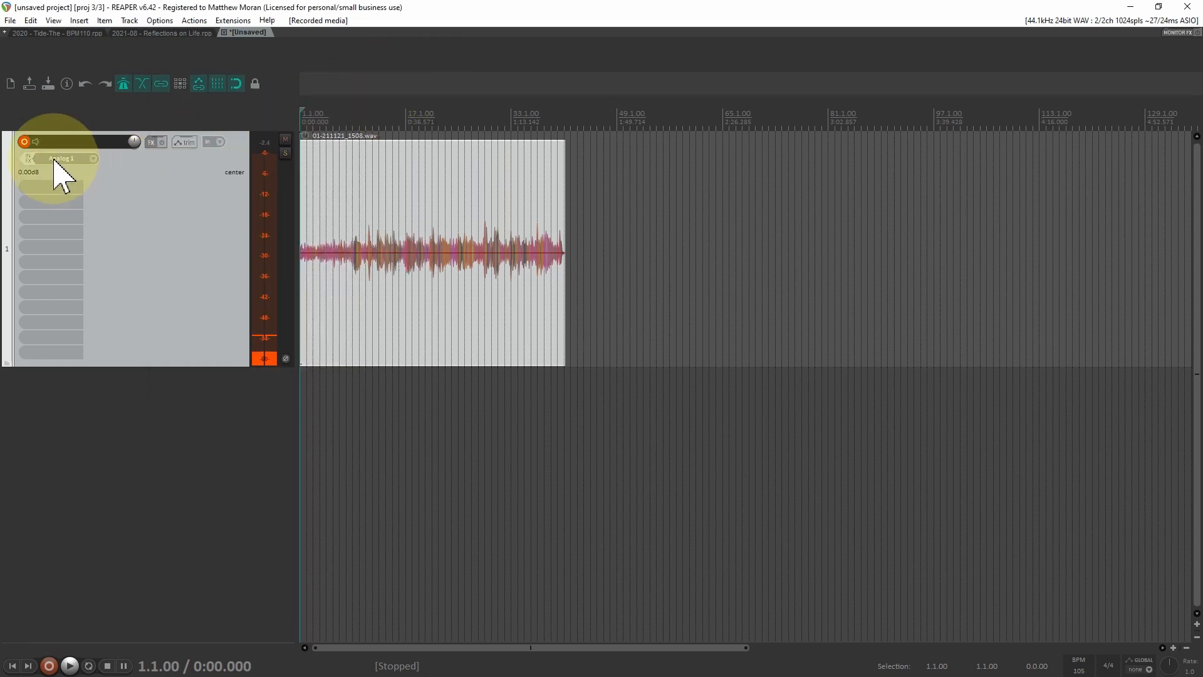
- Disarm the recorded first track and reduce its height
click(24, 141)
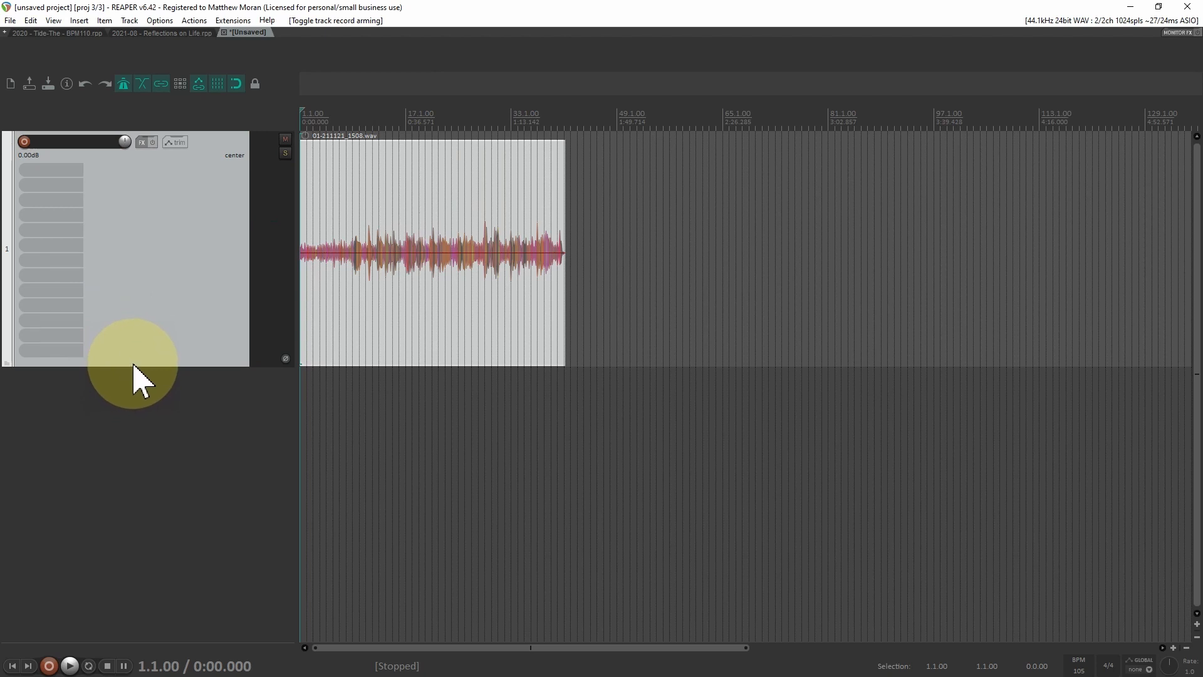
drag(140, 365, 143, 182)
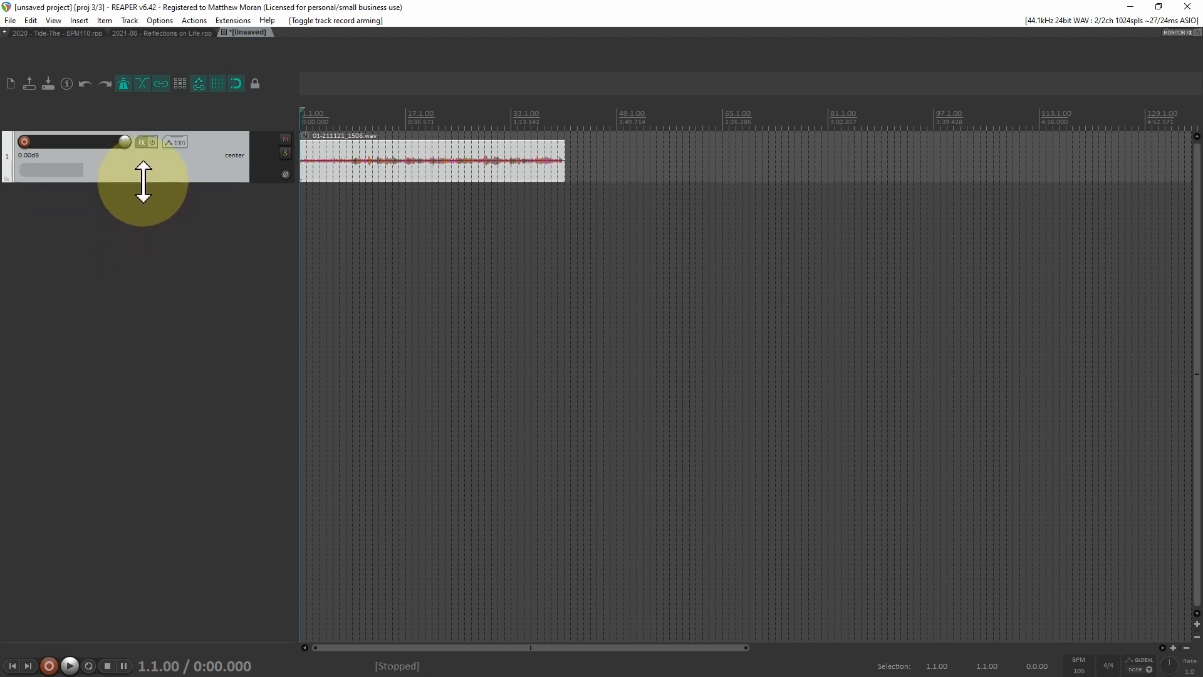
- Add a second track below the recorded one and name the first track "scratch"
double_click(140, 200)
double_click(55, 142)
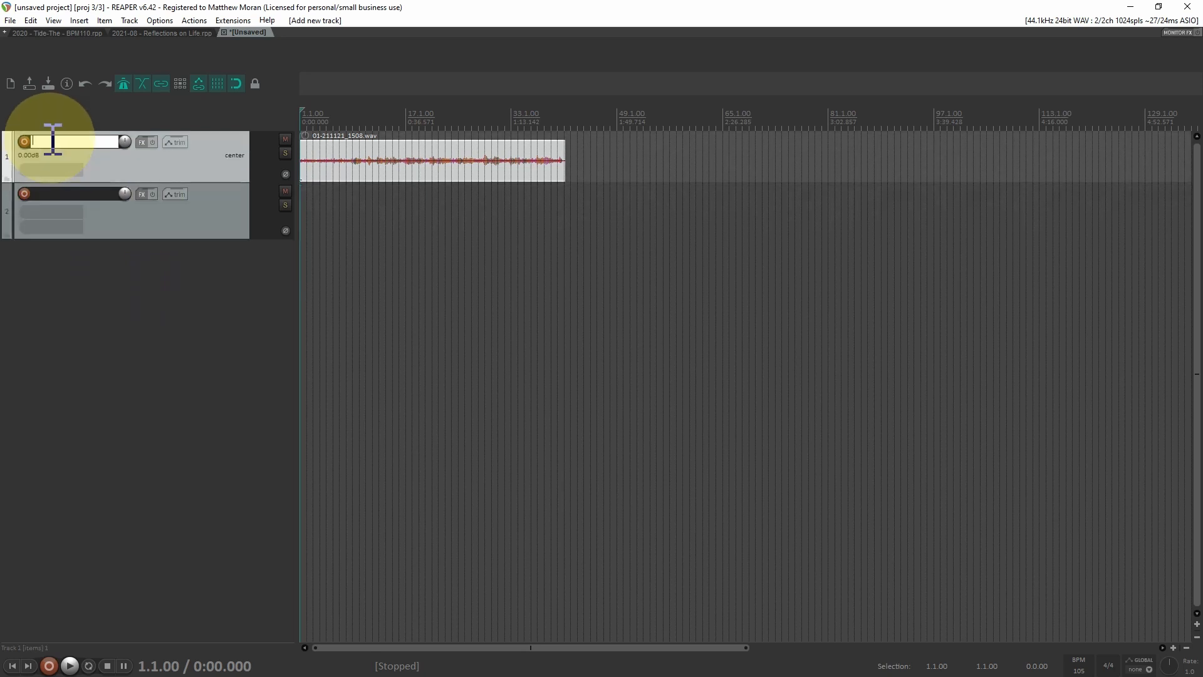
text(scratch)
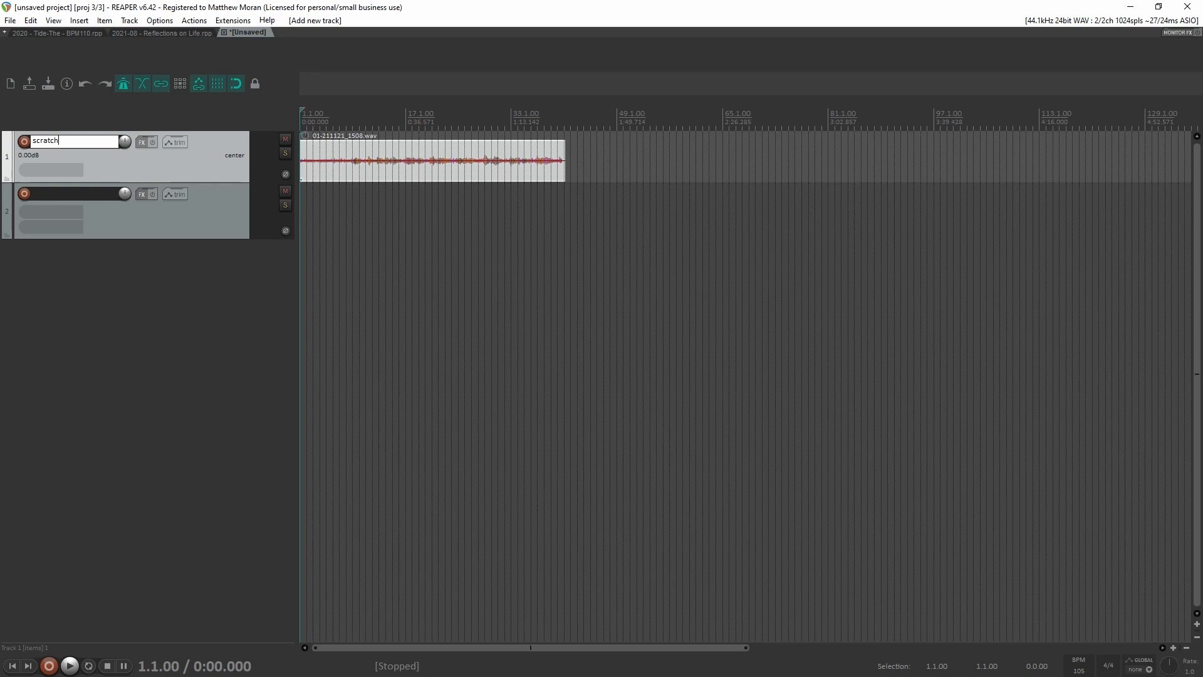
click(55, 142)
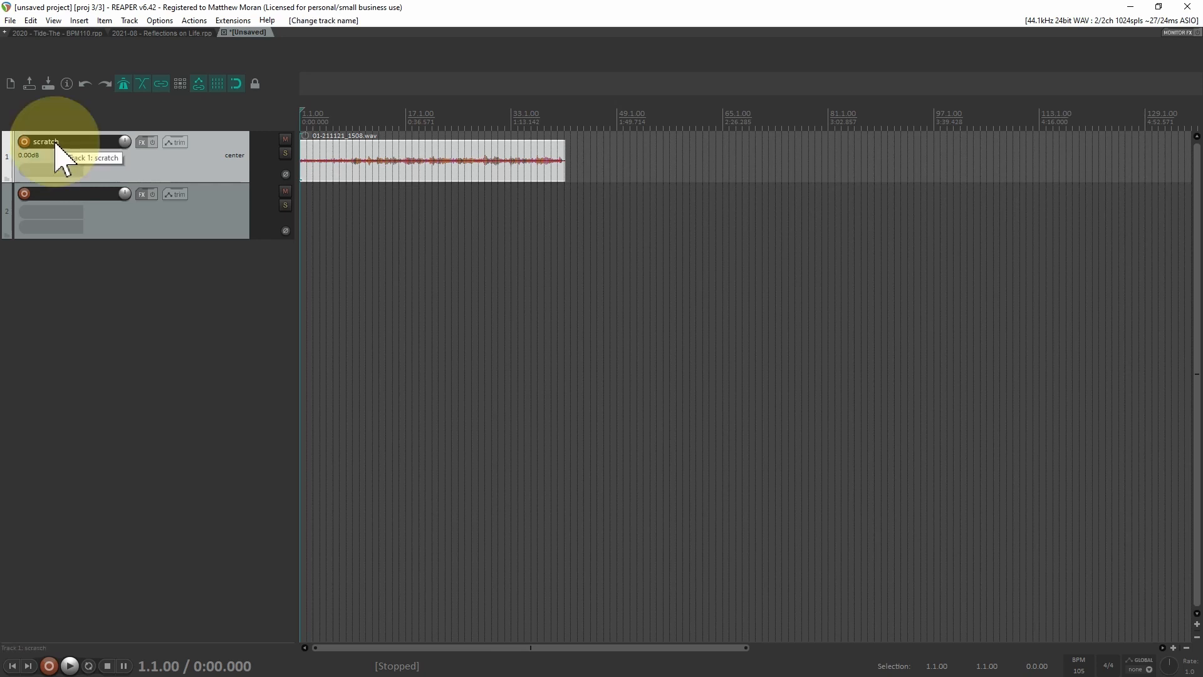
- Name the second track "gtr"
double_click(49, 193)
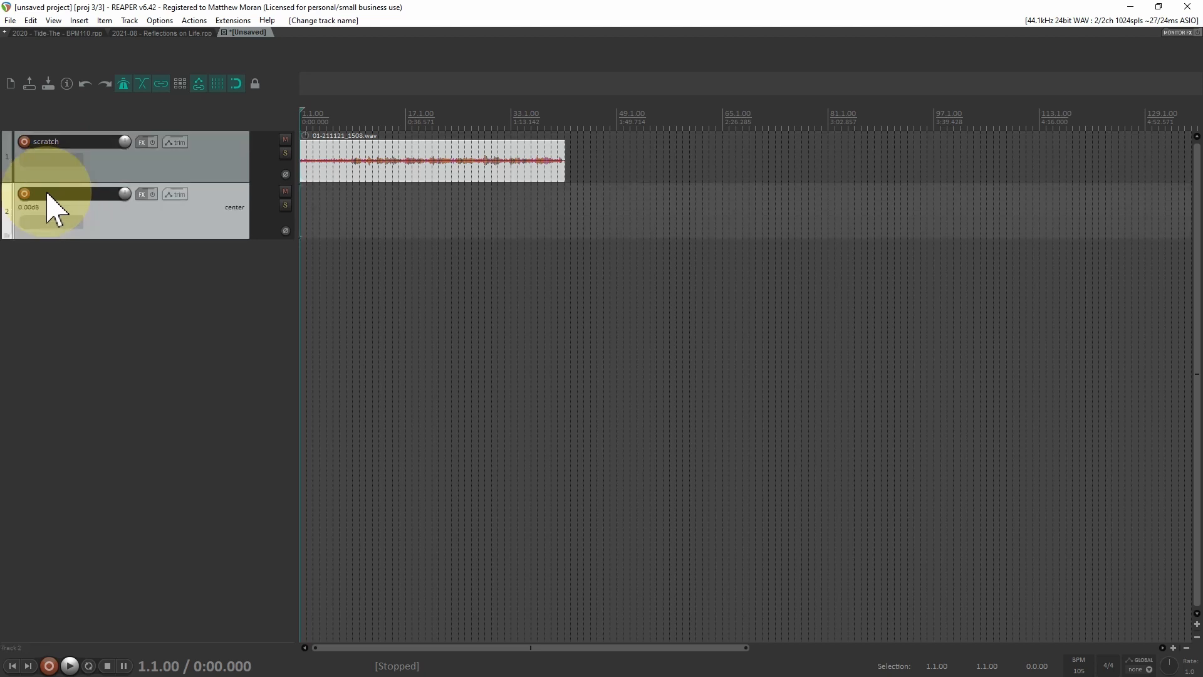
text(gtr)
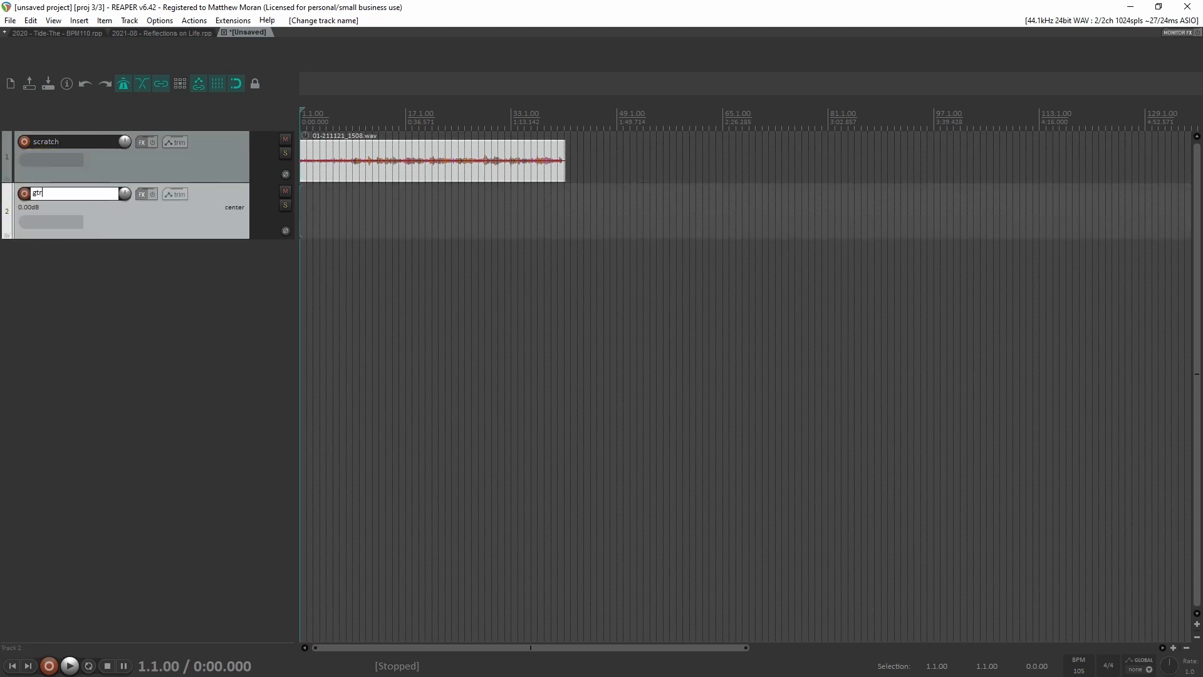
click(48, 194)
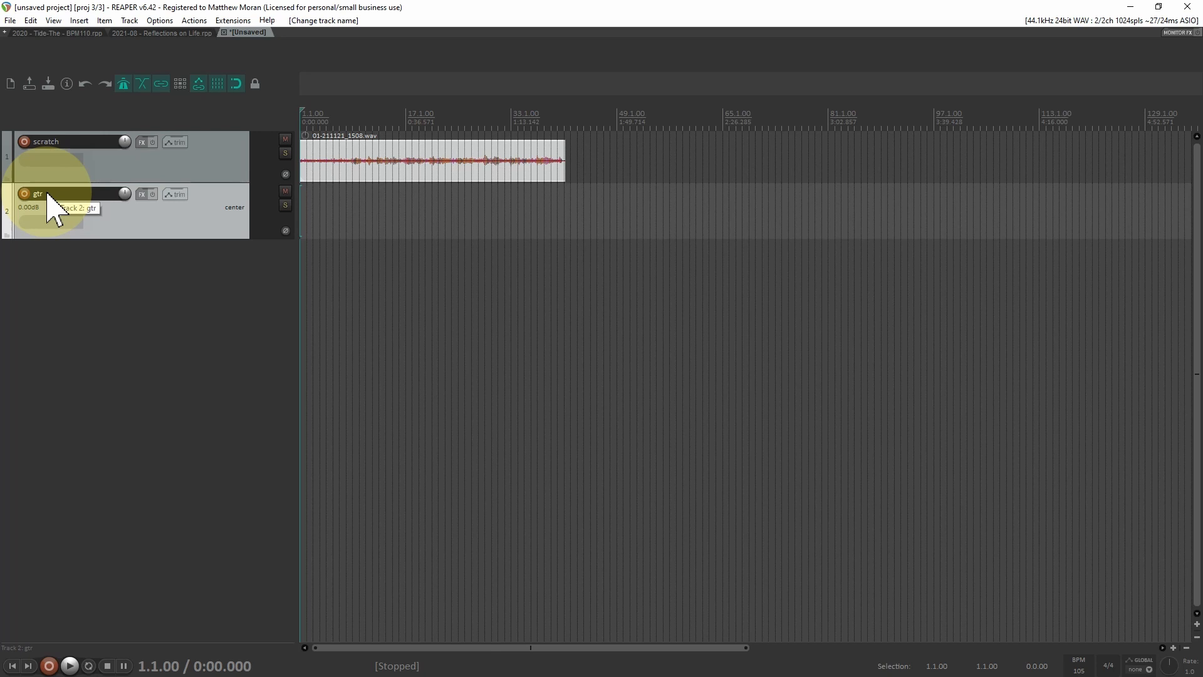
- Arm the gtr track for recording with a taller track height and record monitoring off
click(24, 194)
drag(148, 235, 173, 408)
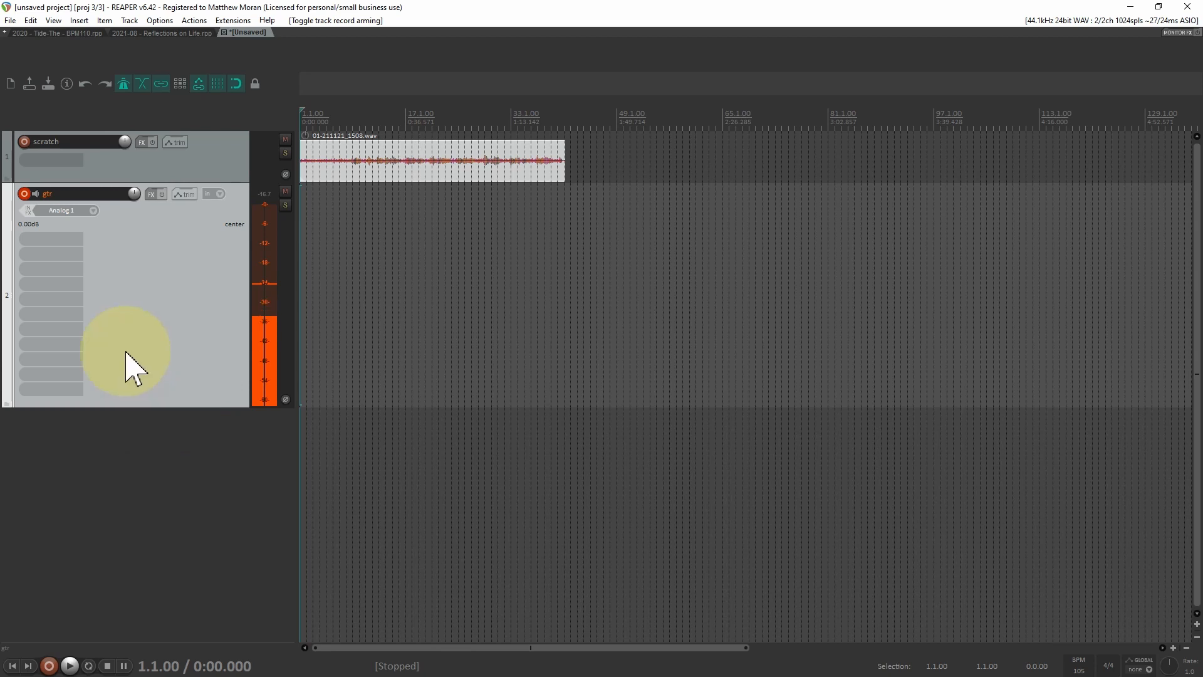
click(36, 194)
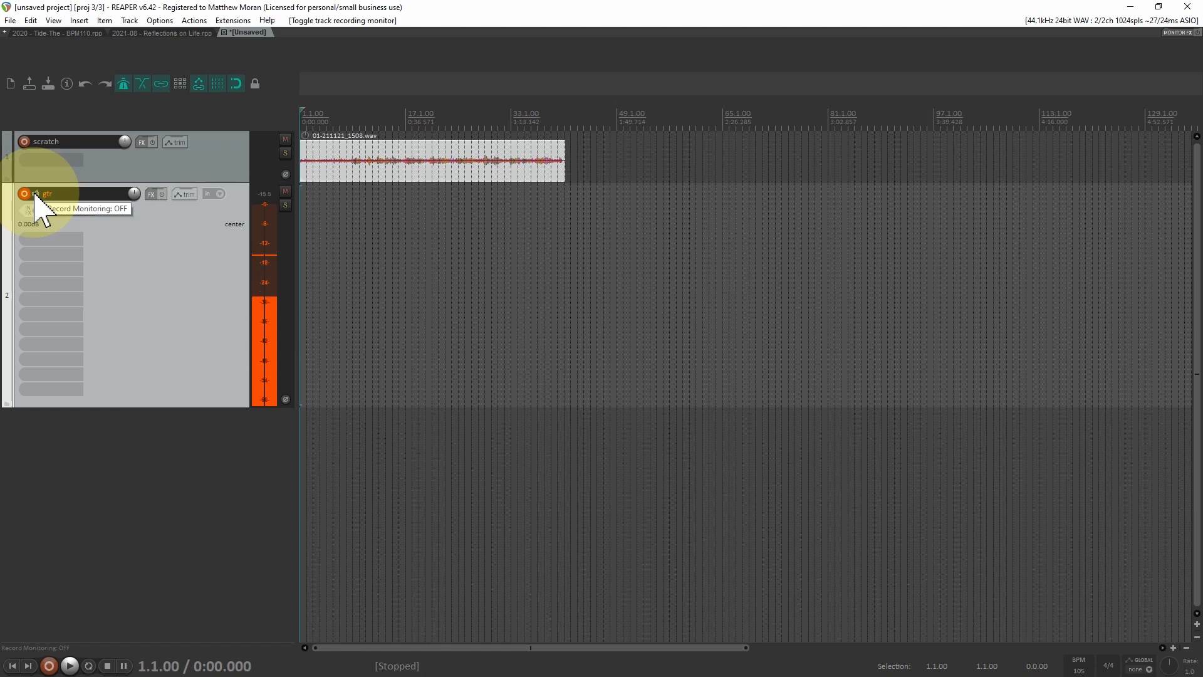
- Preview the scratch track briefly and record the guitar take on the gtr track
key(space)
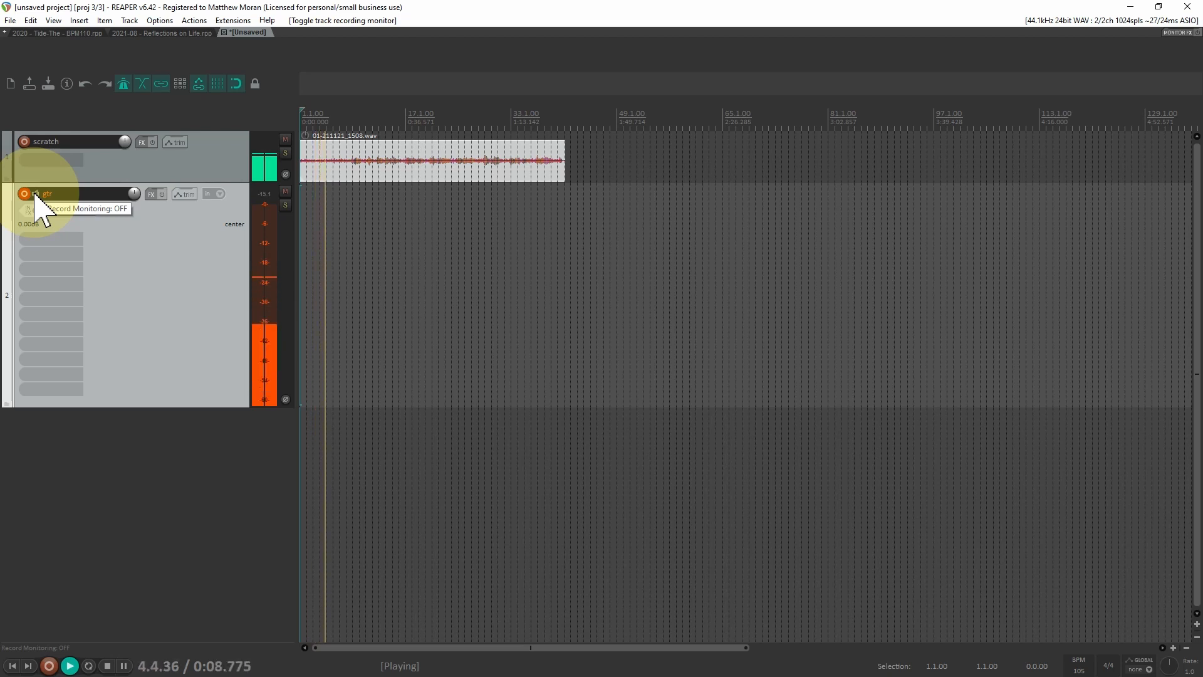
key(space)
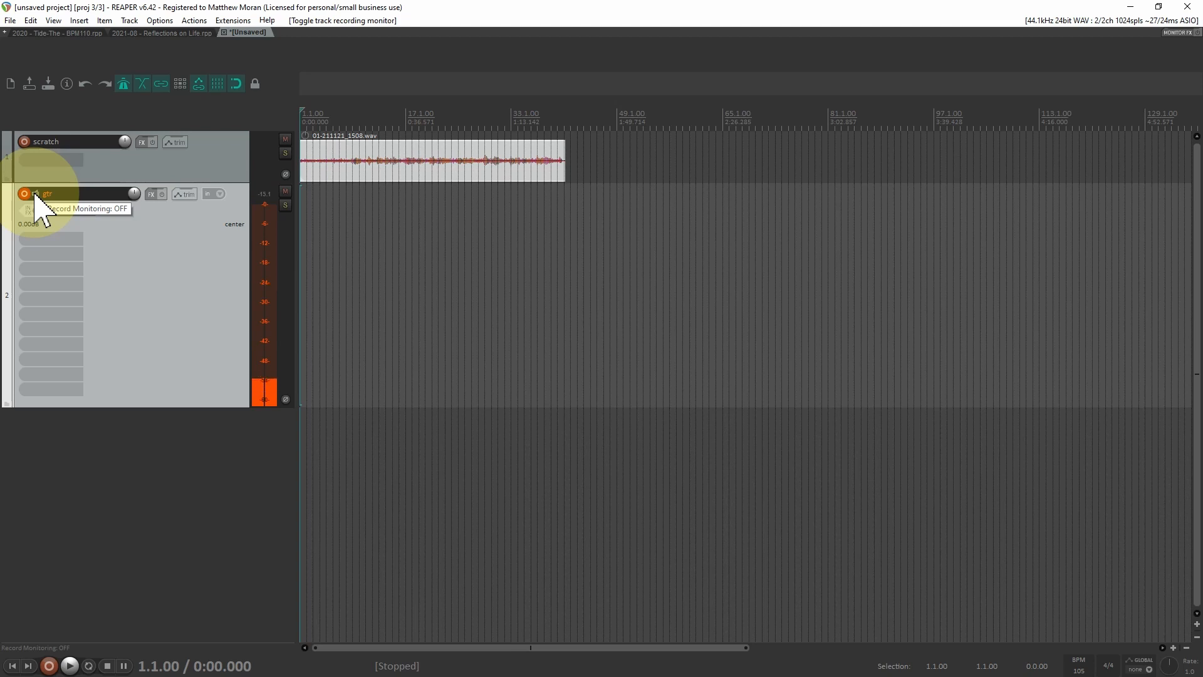
key(ctrl+r)
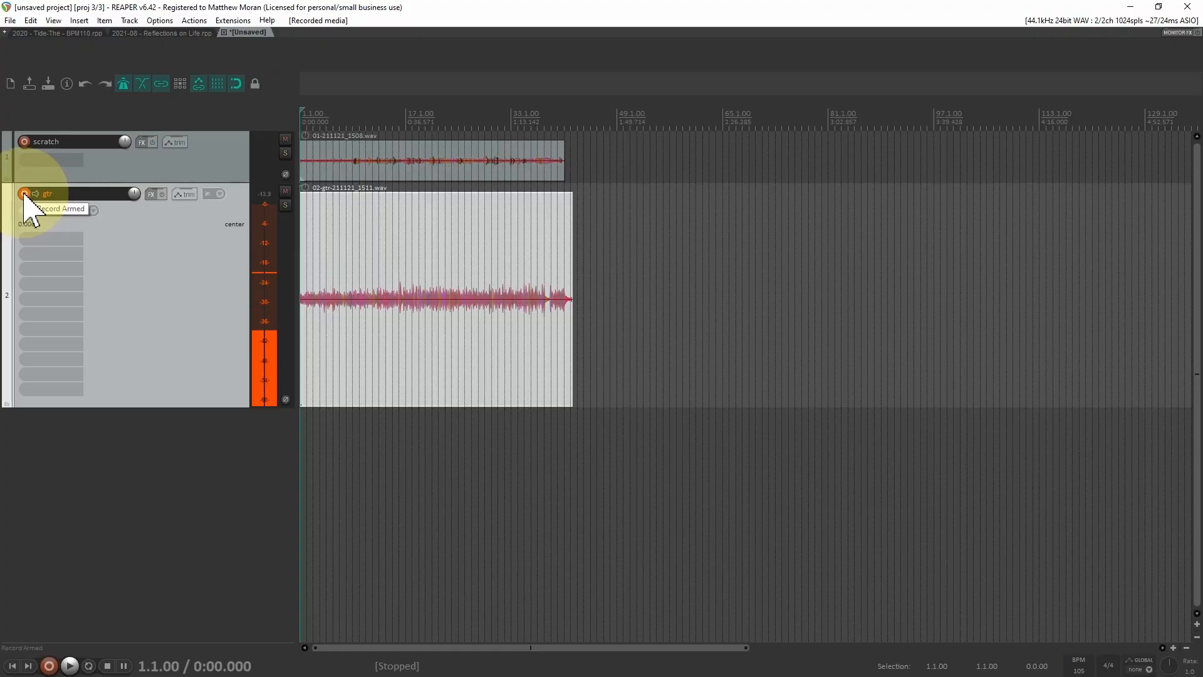
- Disarm and shrink the gtr track, and mute the scratch track
click(24, 194)
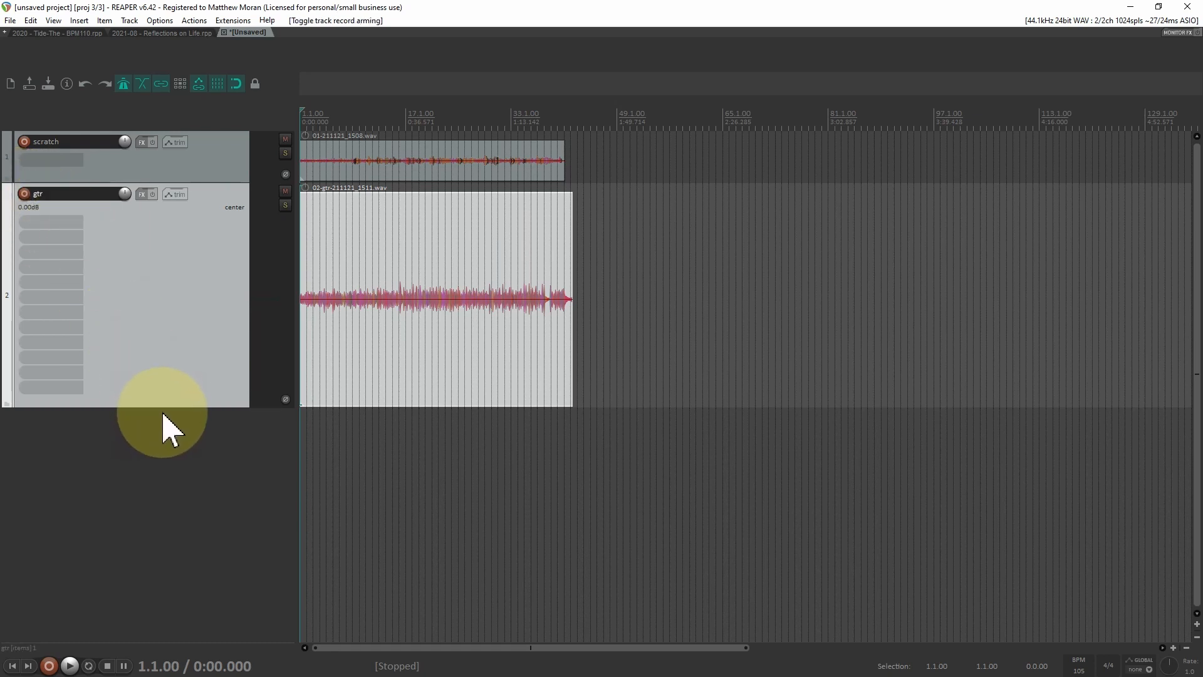
drag(163, 408, 156, 182)
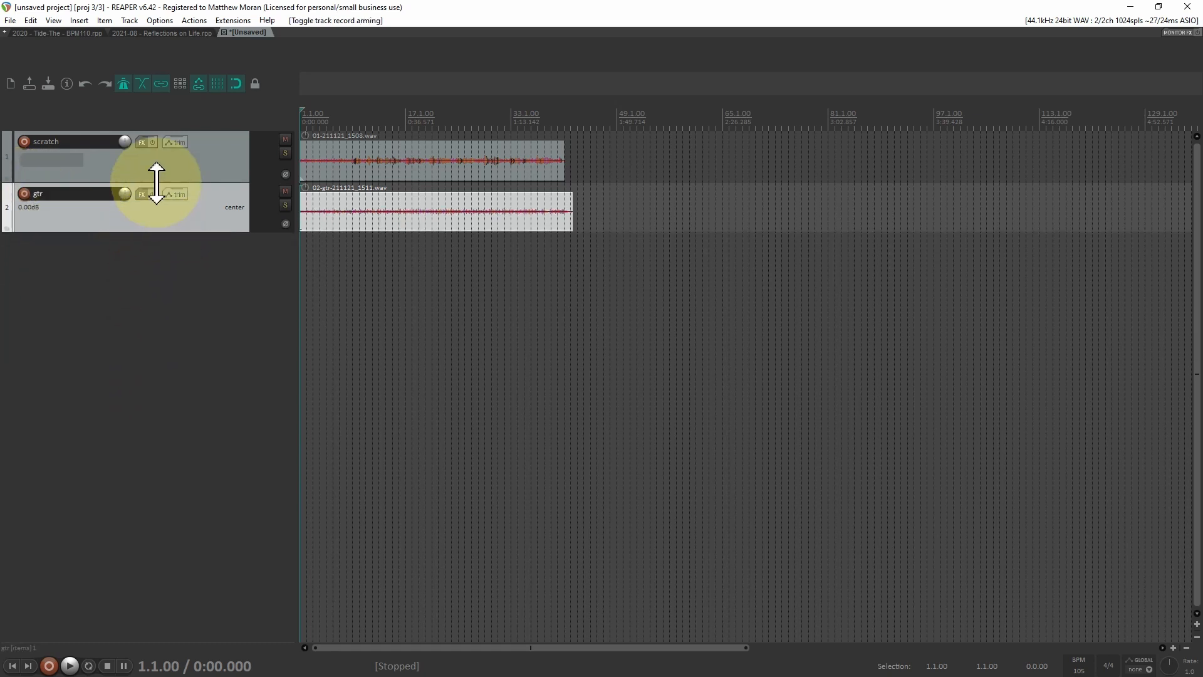
click(287, 140)
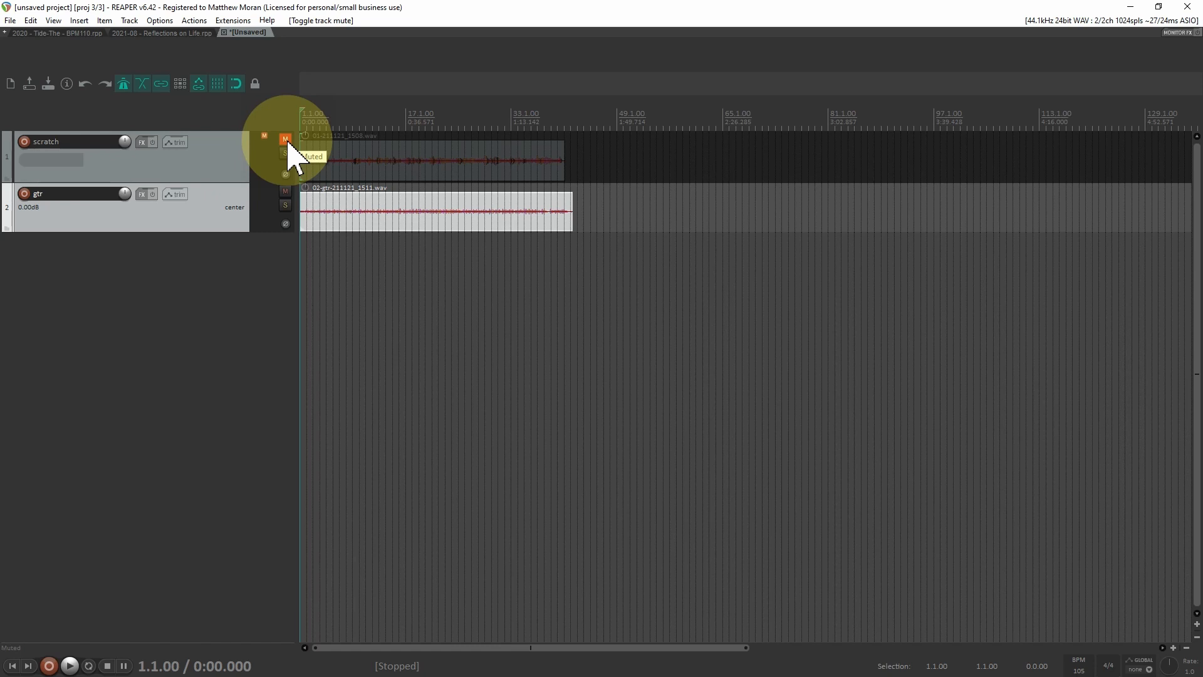
- Add a third track below gtr and name it "vocals"
double_click(143, 274)
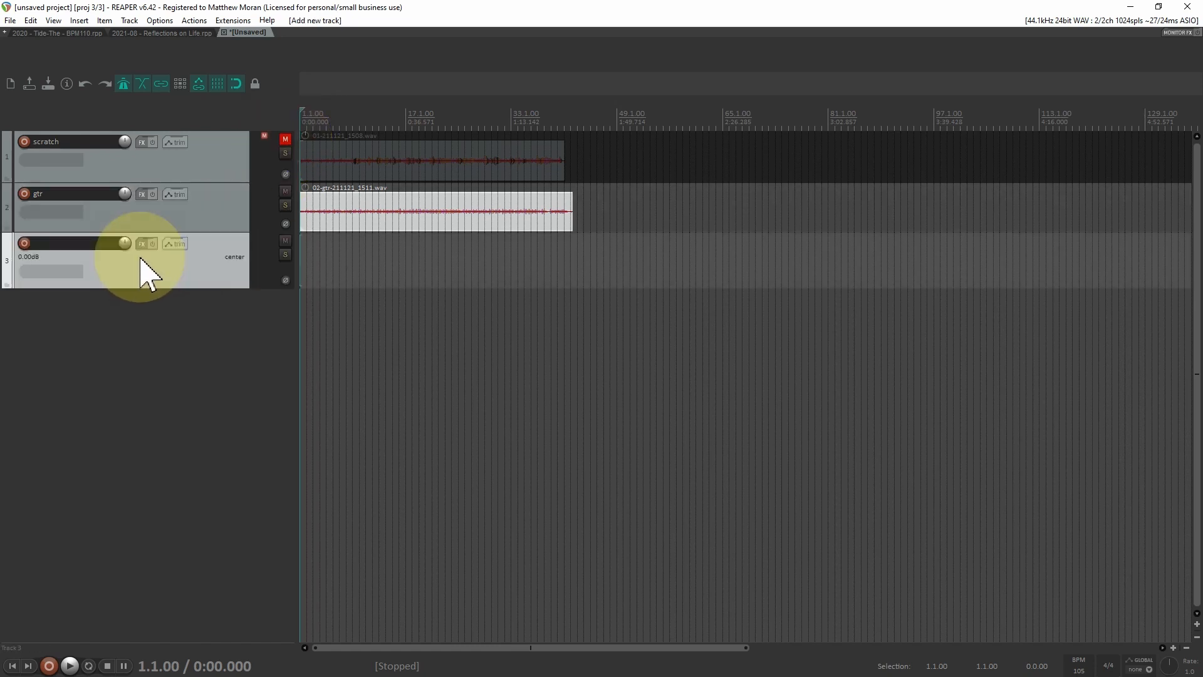
double_click(94, 244)
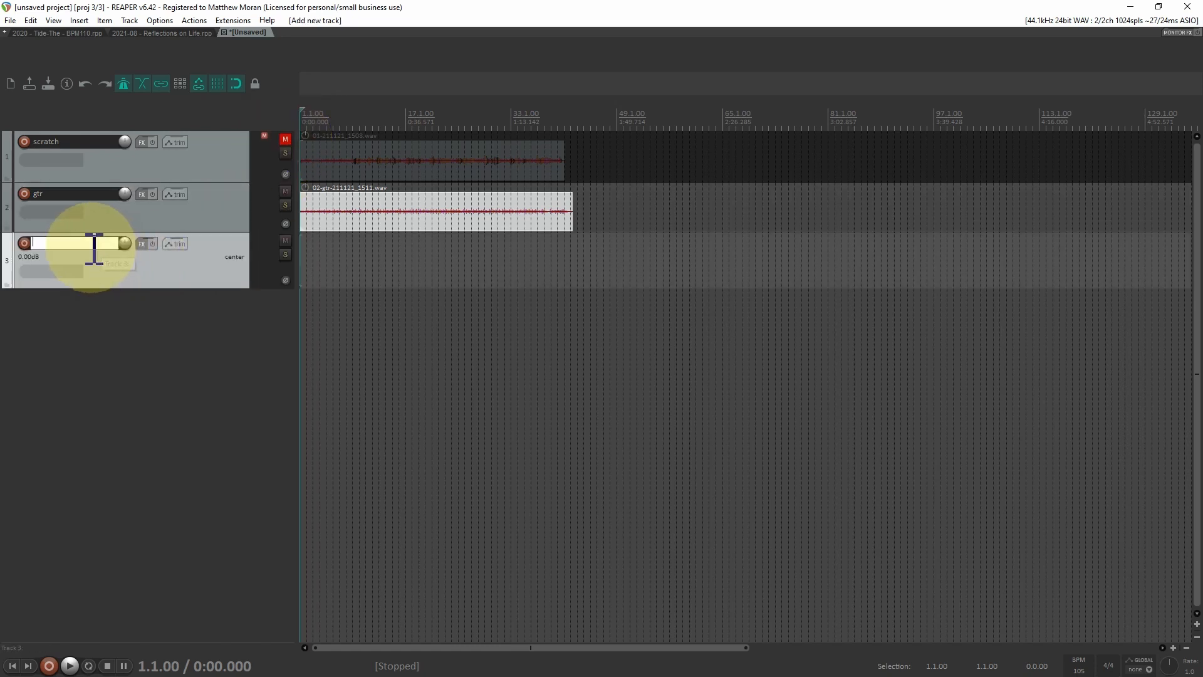
text(v)
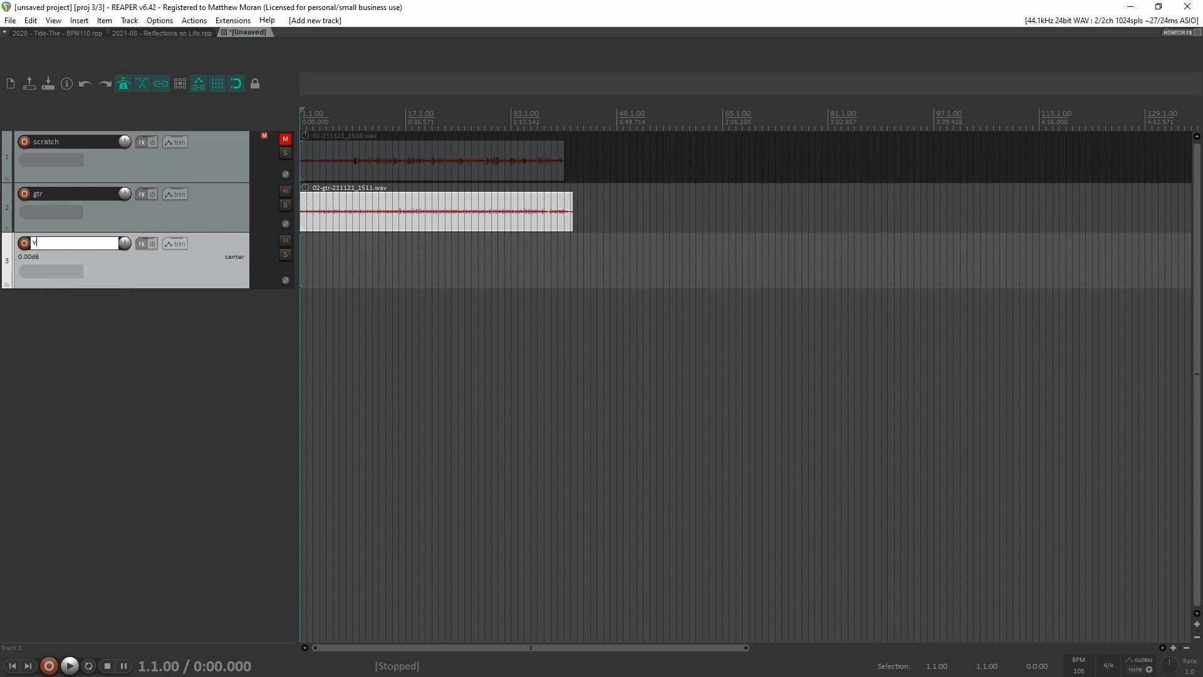
text(ocals)
click(91, 249)
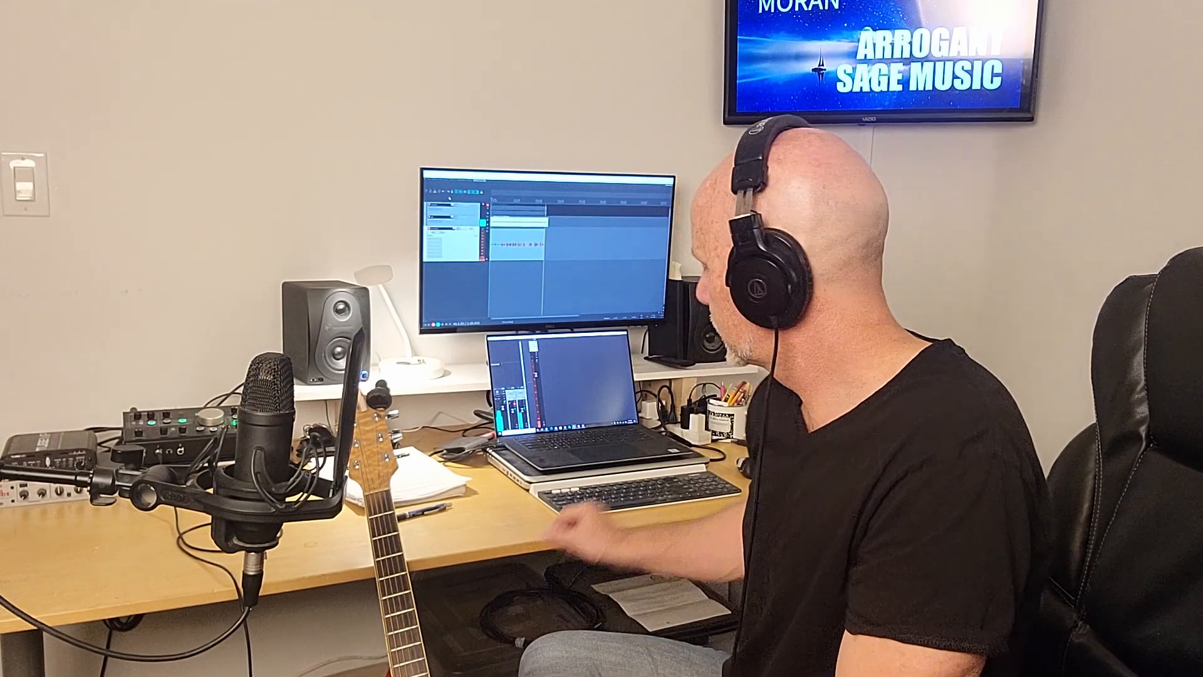
- Stop recording at the end of the vocal take
key(space)
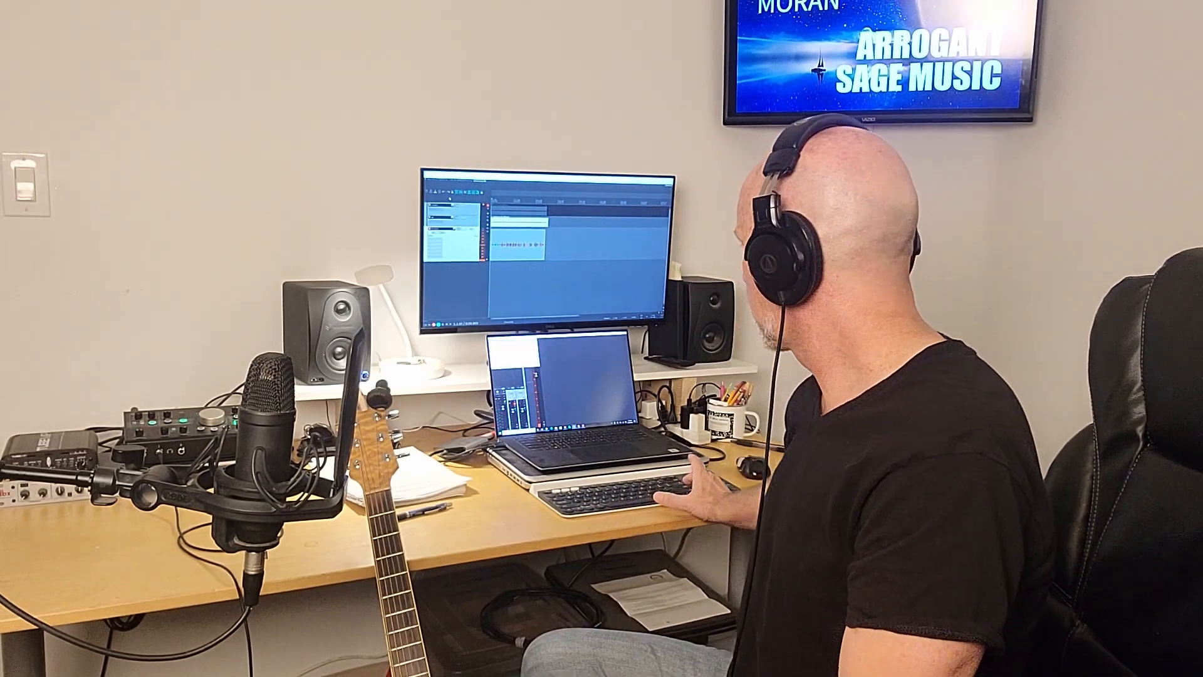